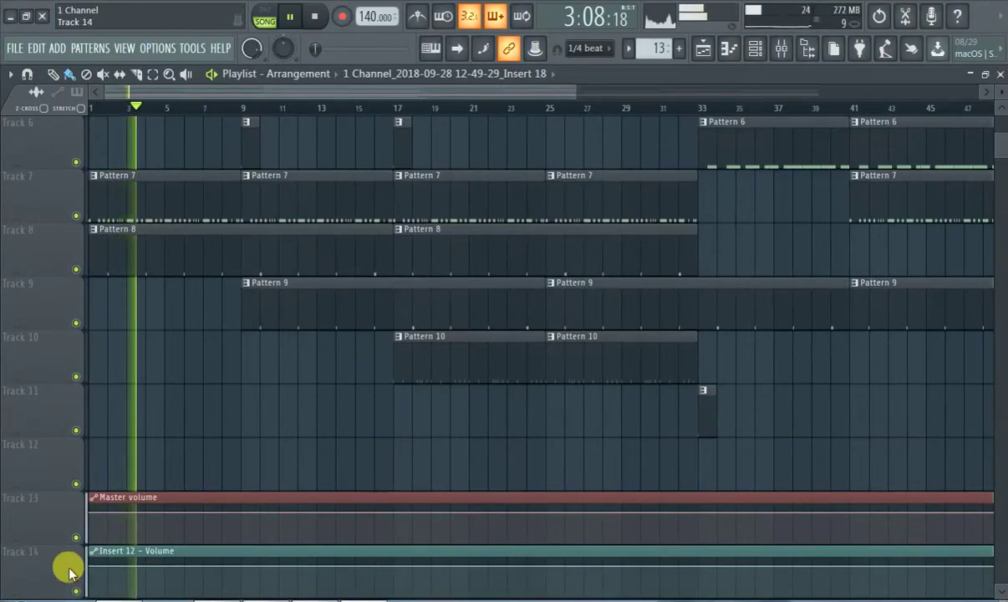
scroll(72, 568, "down", 2)
scroll(77, 543, "down", 2)
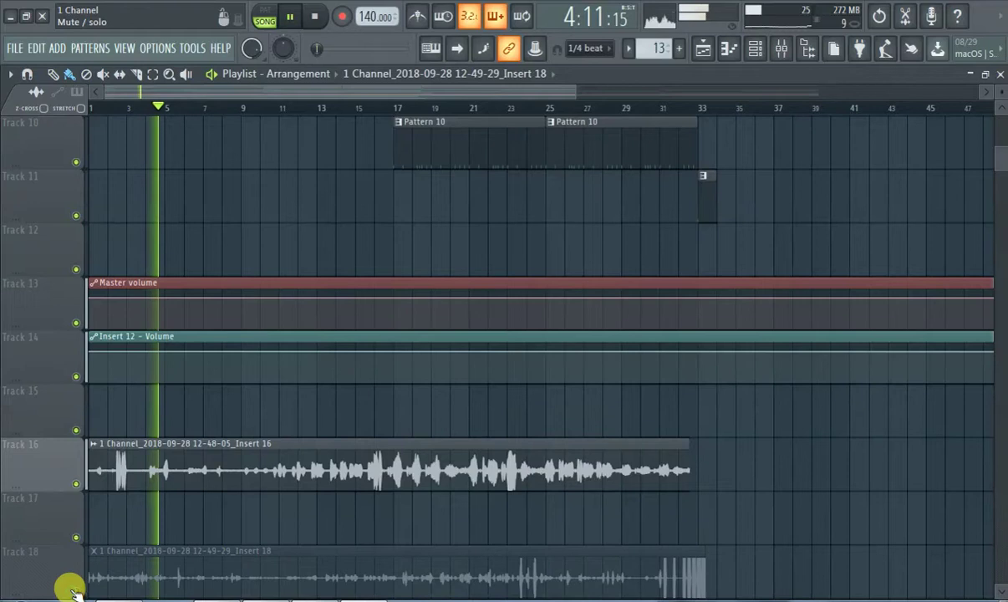
scroll(250, 510, "up", 5)
scroll(334, 468, "up", 3)
scroll(418, 386, "down", 4)
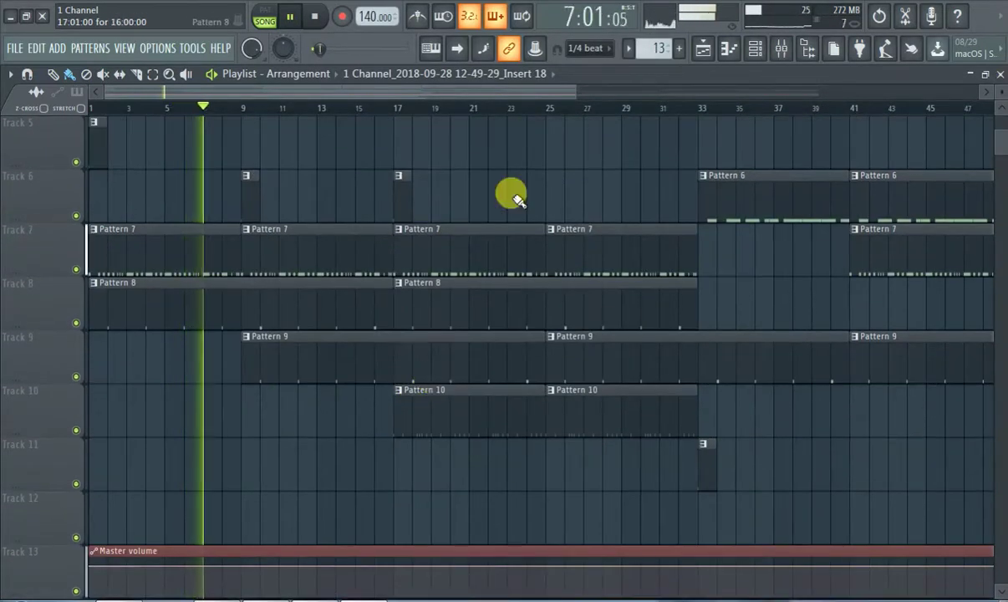
scroll(544, 336, "up", 4)
scroll(533, 342, "down", 1)
scroll(522, 336, "down", 3)
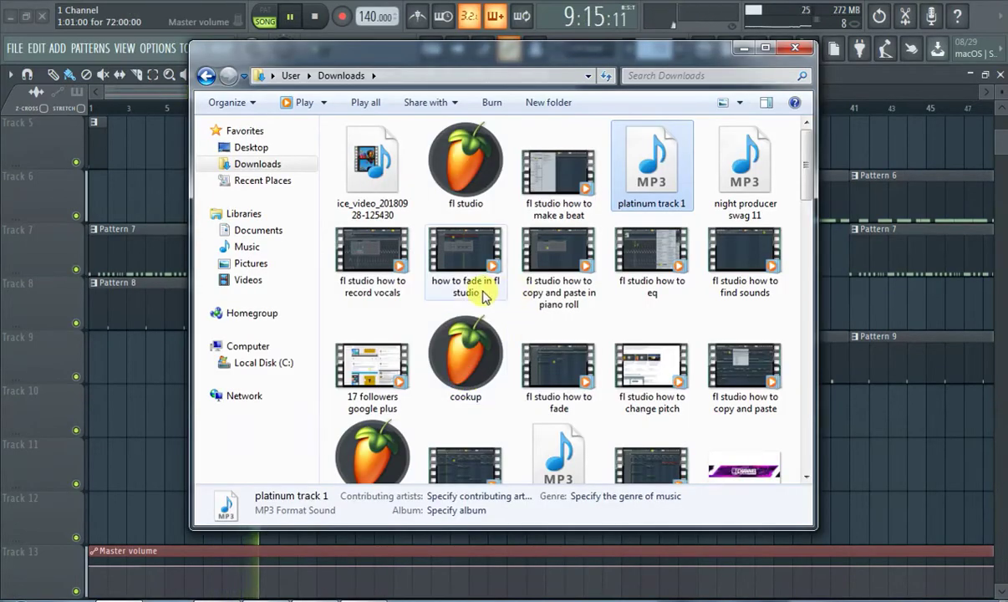
scroll(417, 338, "down", 2)
scroll(418, 345, "down", 3)
Move the Downloads window aside and drop the 1 Channel PNG onto the playlist
left_click_drag(464, 60, 680, 65)
mouse_move(558, 393)
left_mouse_down()
mouse_move(218, 409)
mouse_move(207, 424)
left_mouse_up()
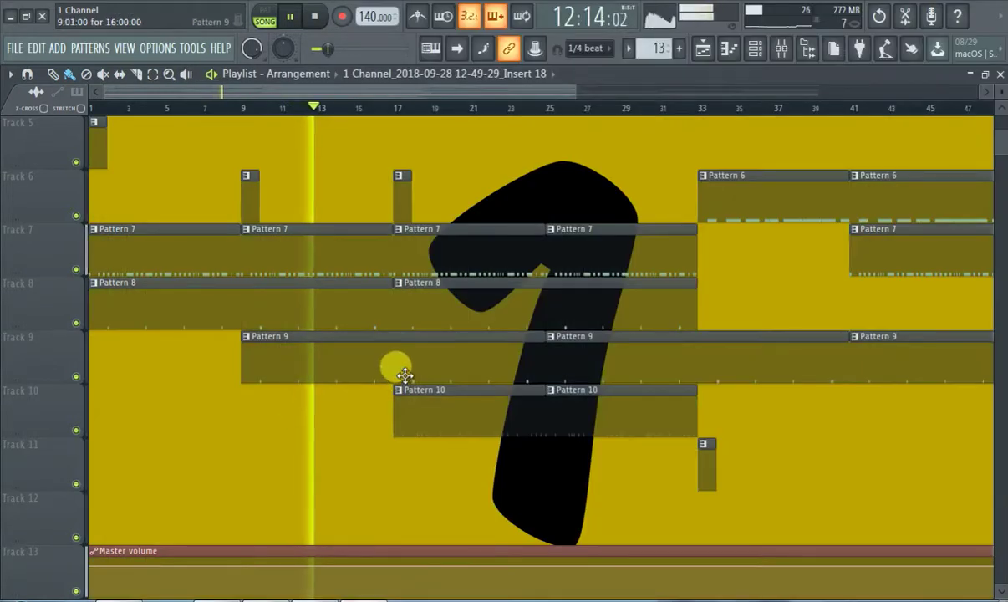
scroll(394, 370, "up", 2)
scroll(388, 364, "down", 3)
scroll(377, 361, "down", 7)
scroll(373, 364, "up", 3)
scroll(370, 359, "up", 3)
scroll(369, 356, "up", 2)
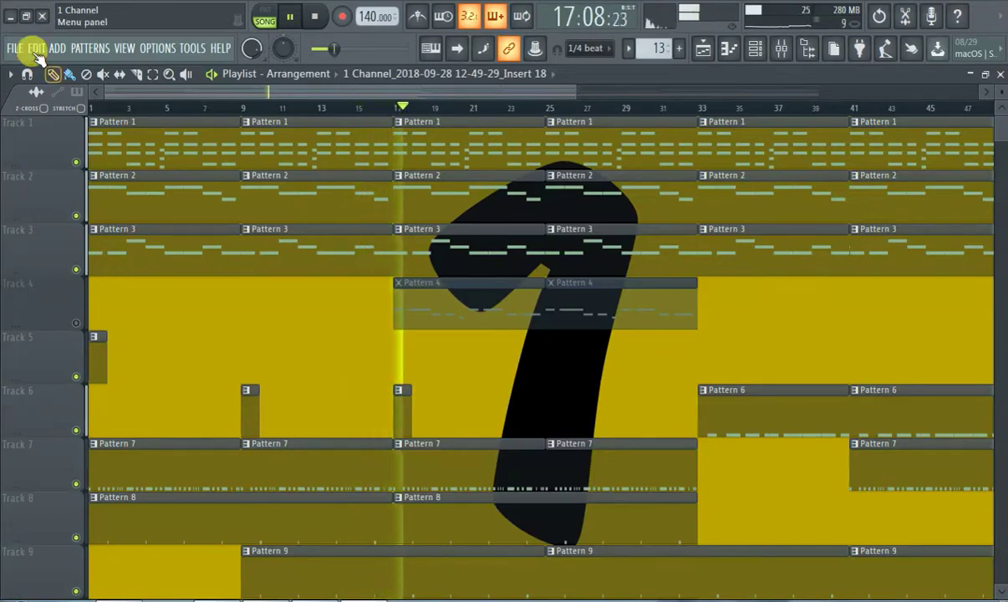
Start a new project, saving fl studio.flp despite the trial plugin warning
left_click(15, 47)
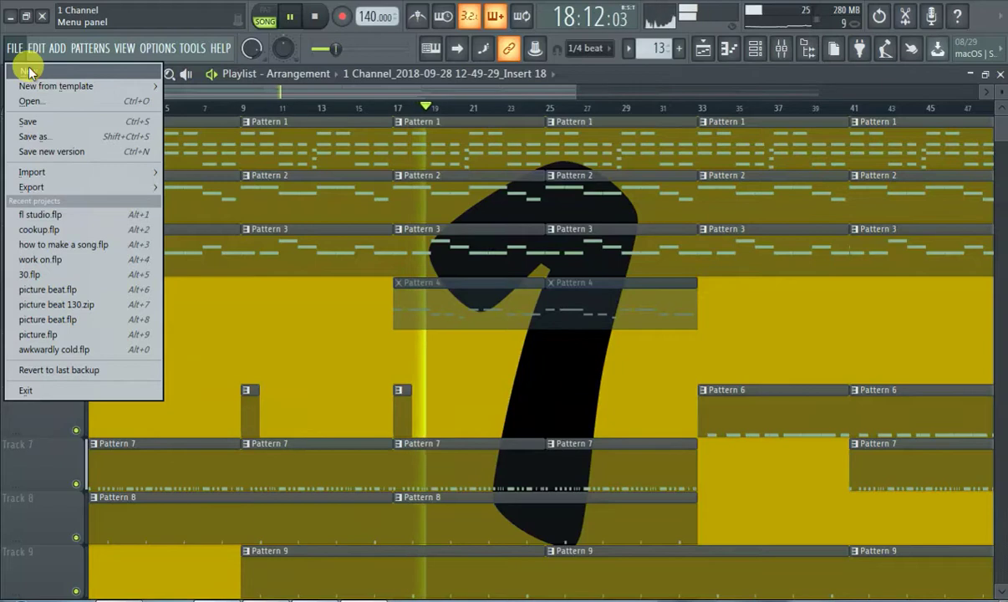
left_click(29, 72)
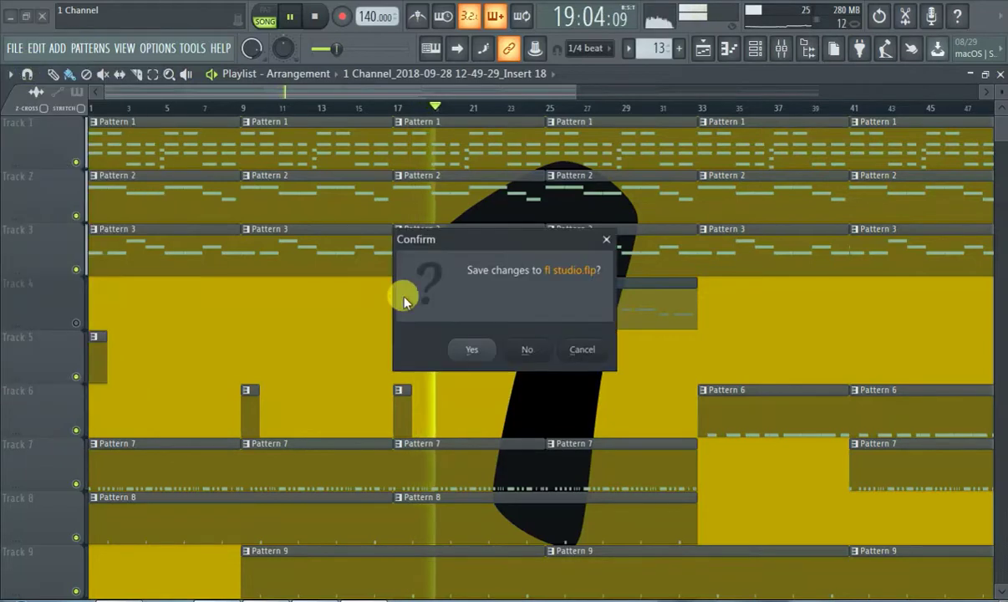
left_click(464, 347)
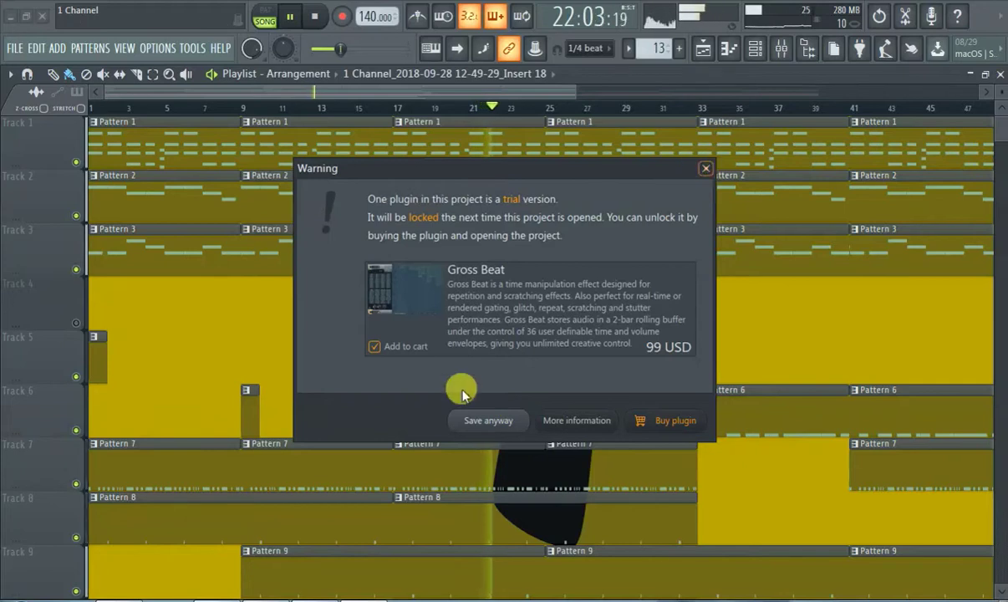
left_click(481, 418)
Reopen fl studio.flp and dismiss the Gross Beat trial plugin warning
left_click(15, 47)
left_click(41, 99)
double_click(443, 165)
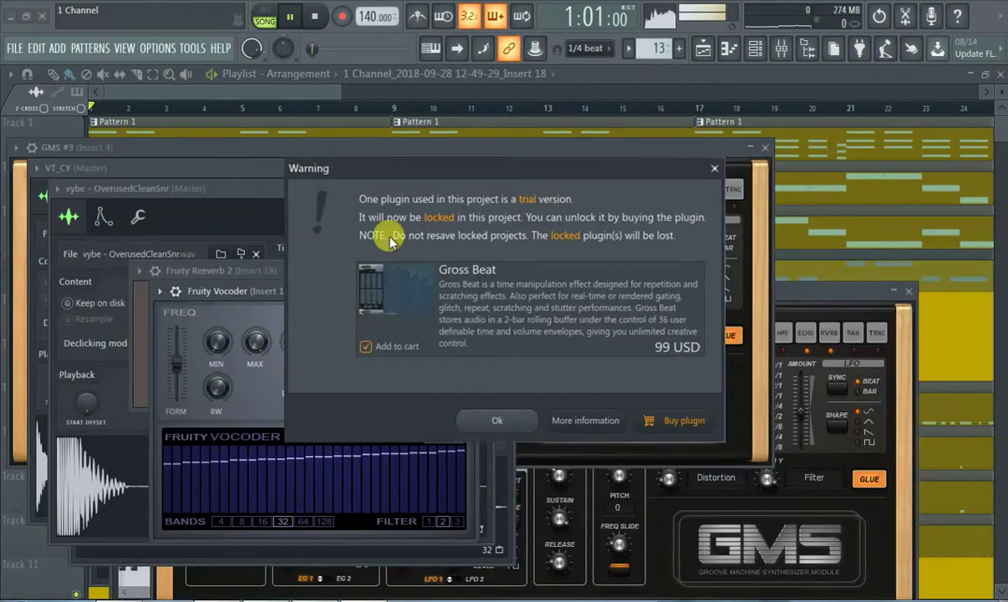
left_click(713, 170)
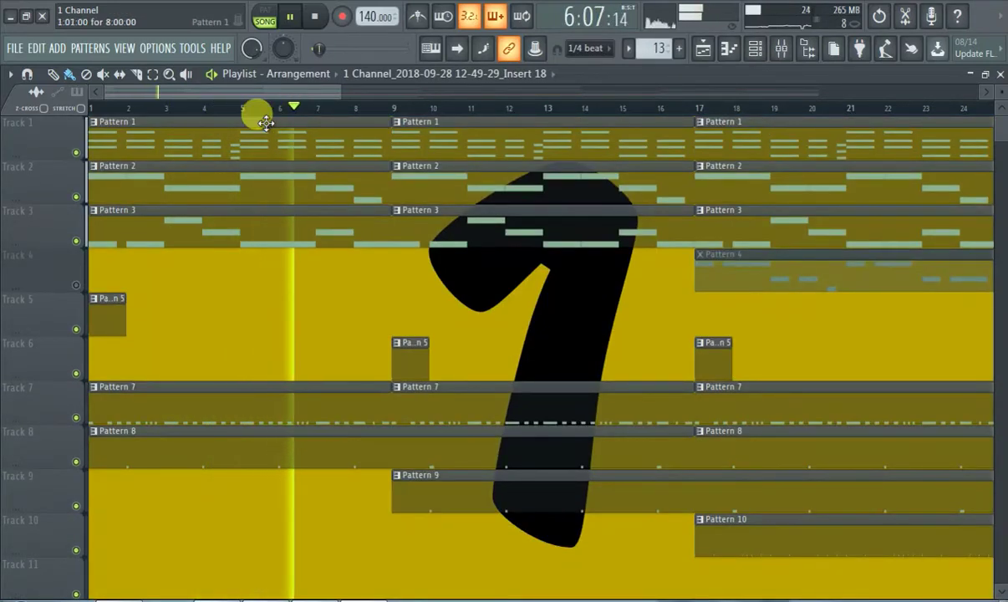
Colour Track 1 lime green, then open and dismiss the Playlist options menu
right_click(72, 135)
left_click(58, 137)
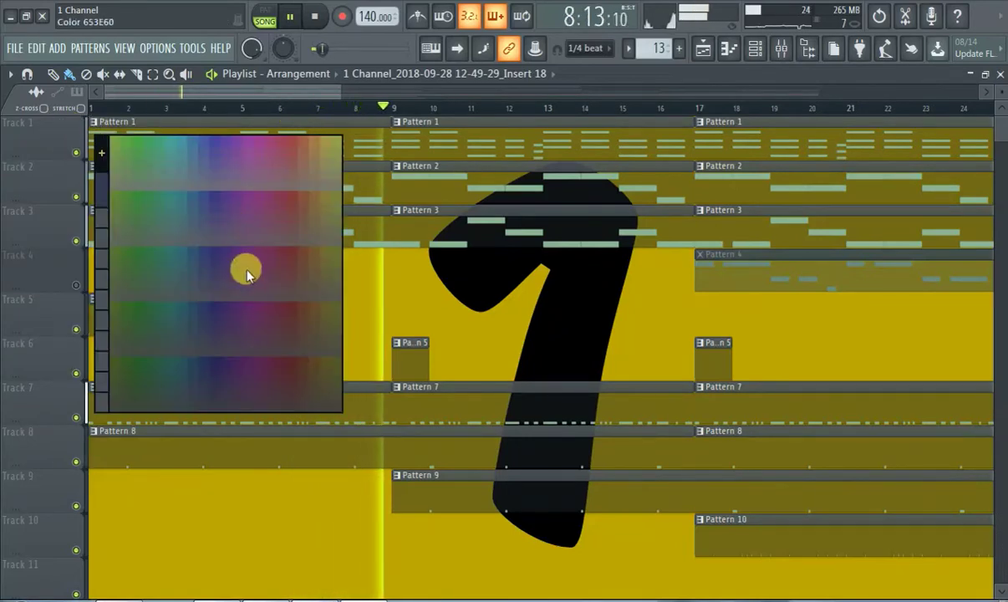
left_click(333, 143)
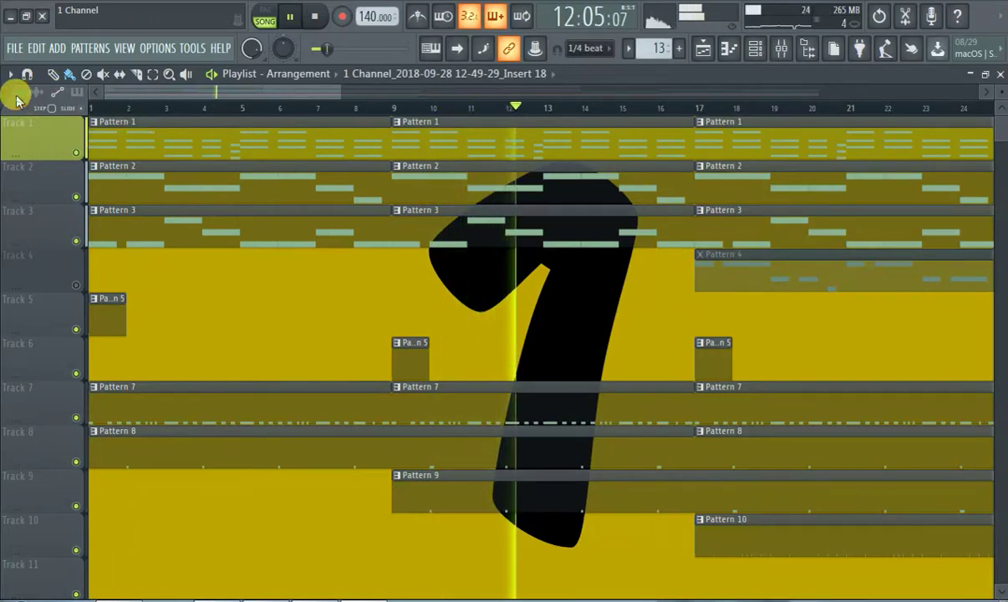
left_click(10, 74)
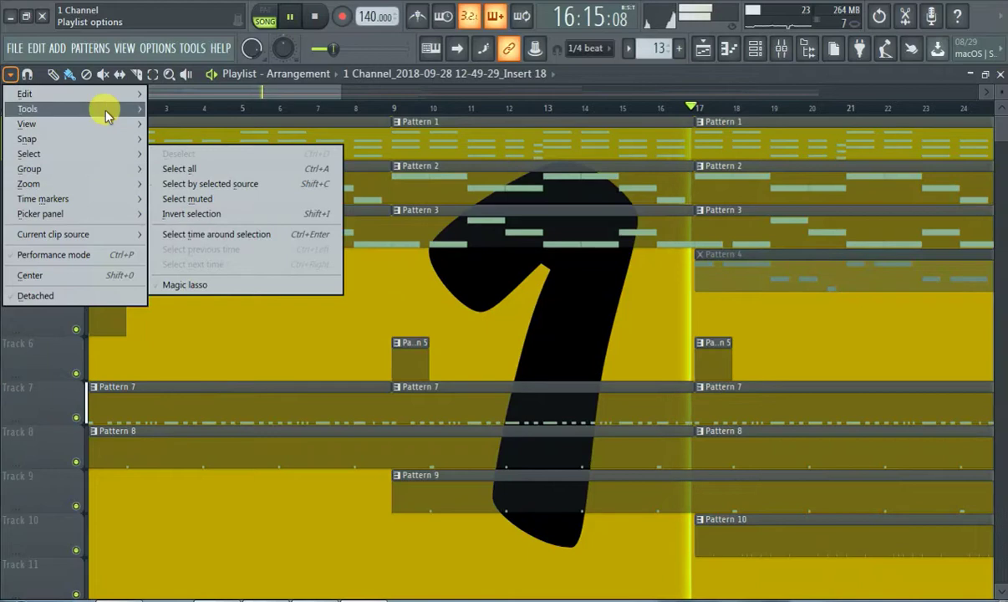
mouse_move(28, 124)
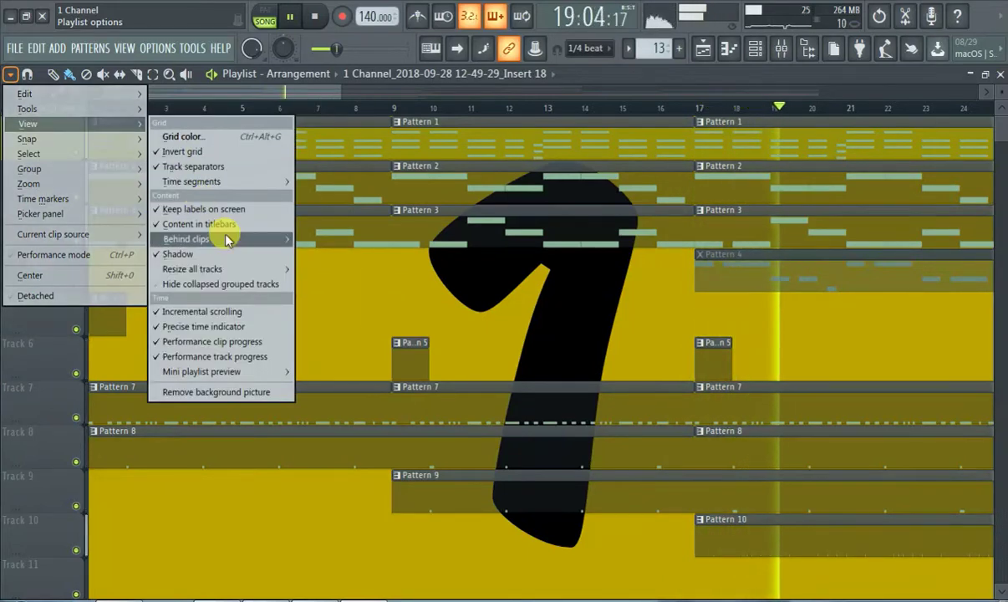
mouse_move(187, 239)
left_click(42, 16)
Quit FL Studio without saving and relaunch fl studio from the Downloads folder
left_click(41, 16)
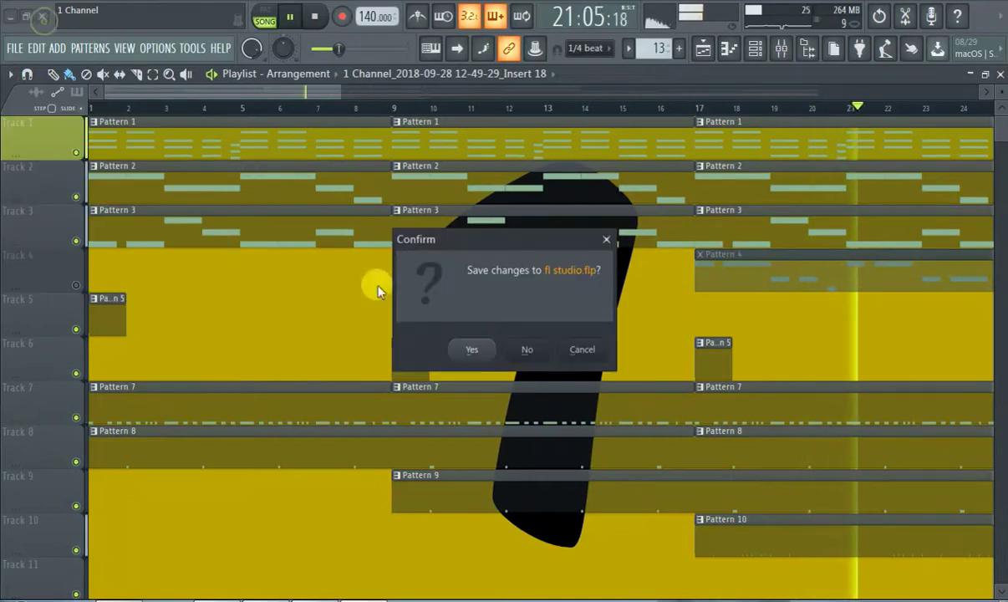
left_click(524, 349)
scroll(711, 213, "up", 10)
left_click_drag(584, 16, 280, 17)
double_click(292, 148)
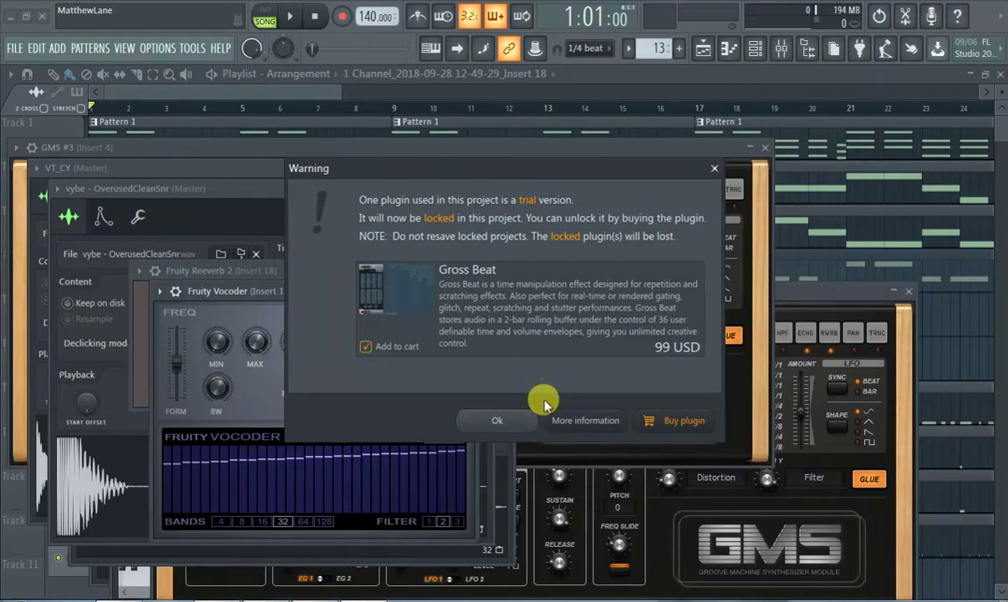
Dismiss the trial plugin warning and close all plugin windows with Ctrl+Alt+H
left_click(518, 421)
key("ctrl+alt+h")
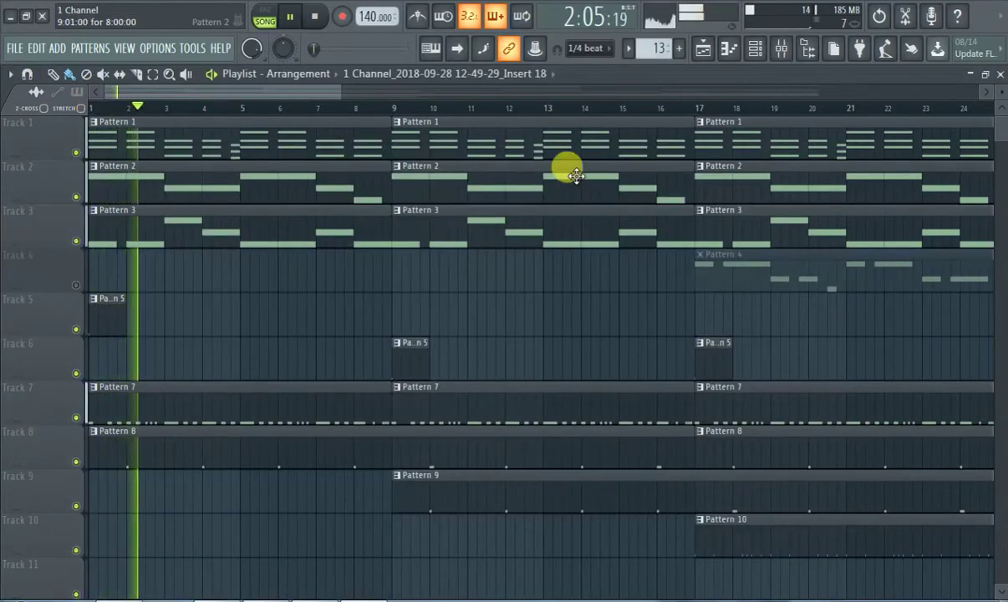
scroll(575, 175, "down", 3)
scroll(569, 231, "down", 5)
scroll(563, 236, "down", 5)
scroll(573, 241, "up", 4)
scroll(529, 261, "up", 5)
scroll(524, 252, "up", 1)
scroll(492, 259, "down", 3)
scroll(468, 267, "up", 3)
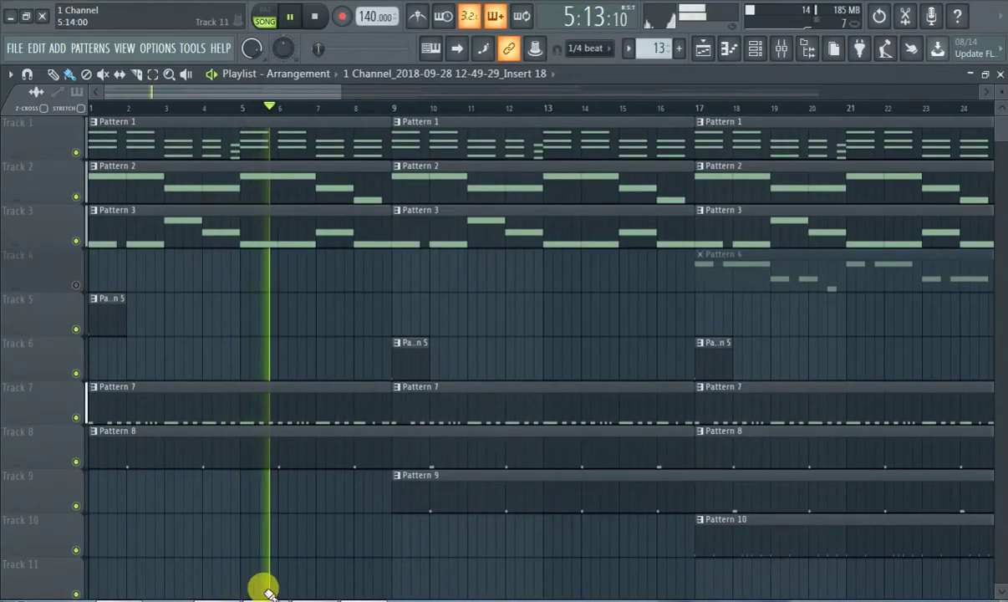
scroll(440, 357, "down", 5)
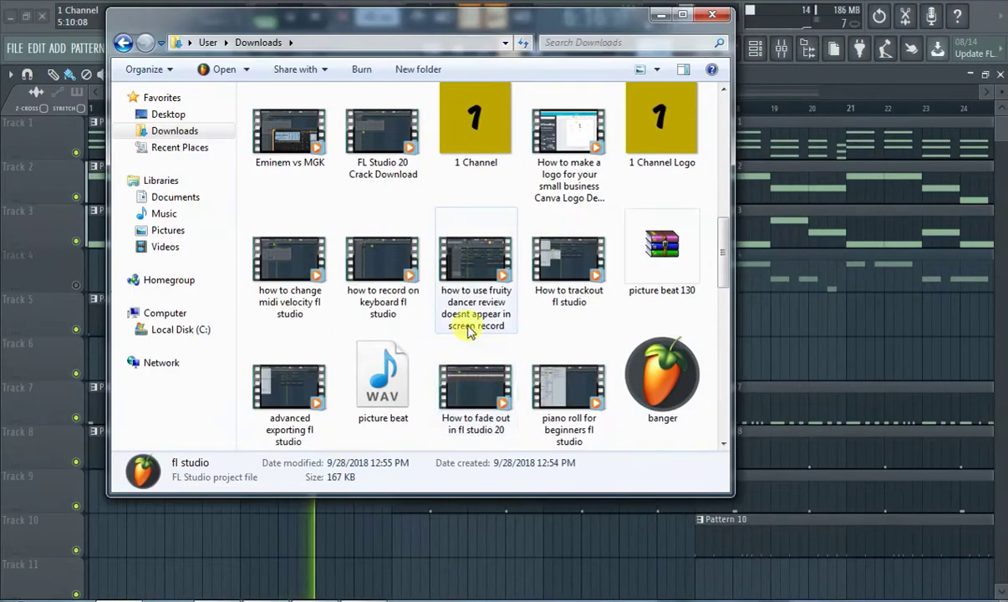
Compare the 1 Channel images in Downloads and reselect the yellow 1 Channel PNG
left_click(478, 178)
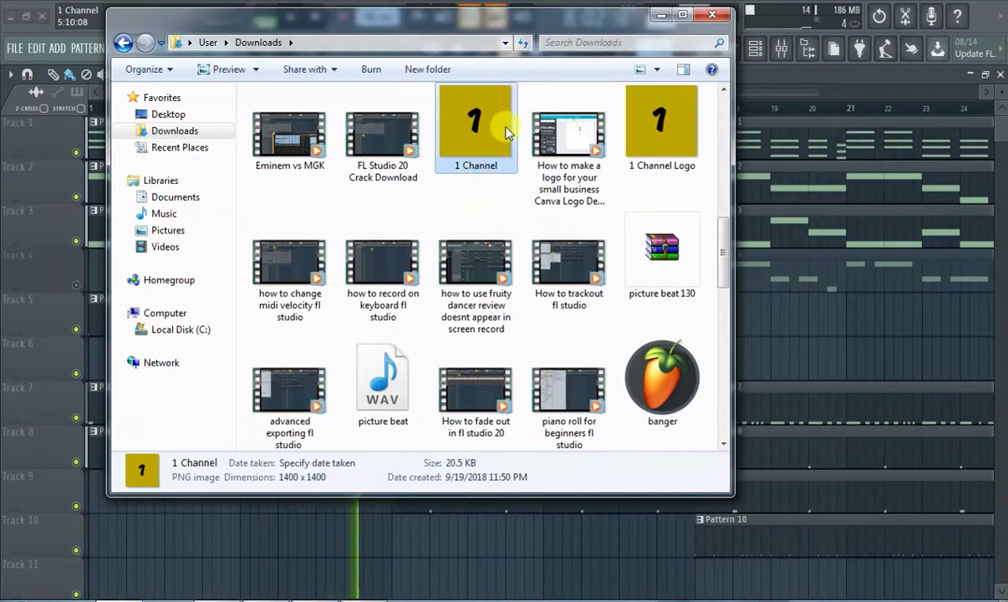
scroll(489, 159, "up", 2)
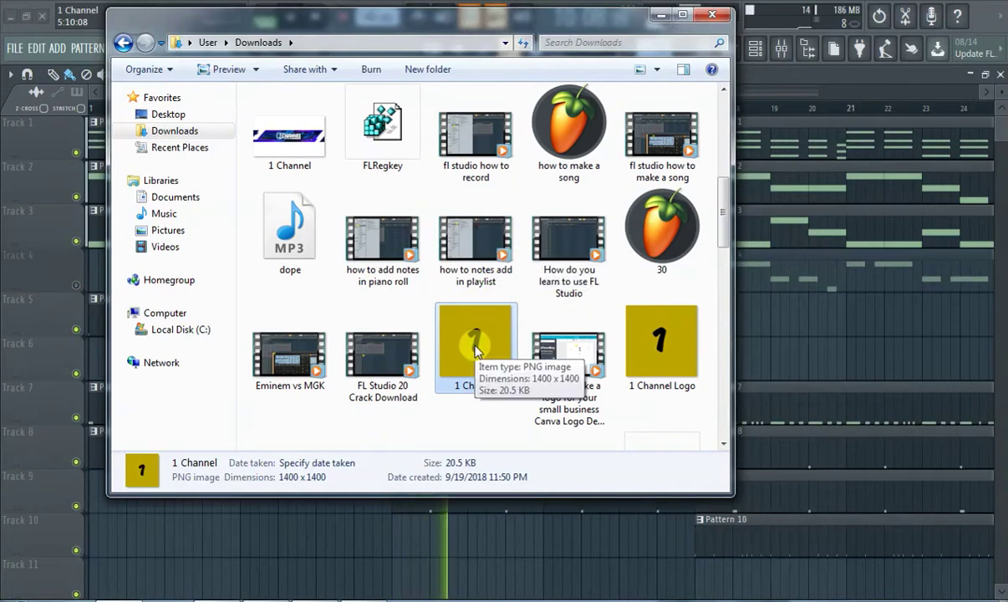
left_click(643, 342)
left_click(466, 339)
scroll(465, 353, "down", 1)
scroll(465, 353, "up", 1)
left_click(292, 149)
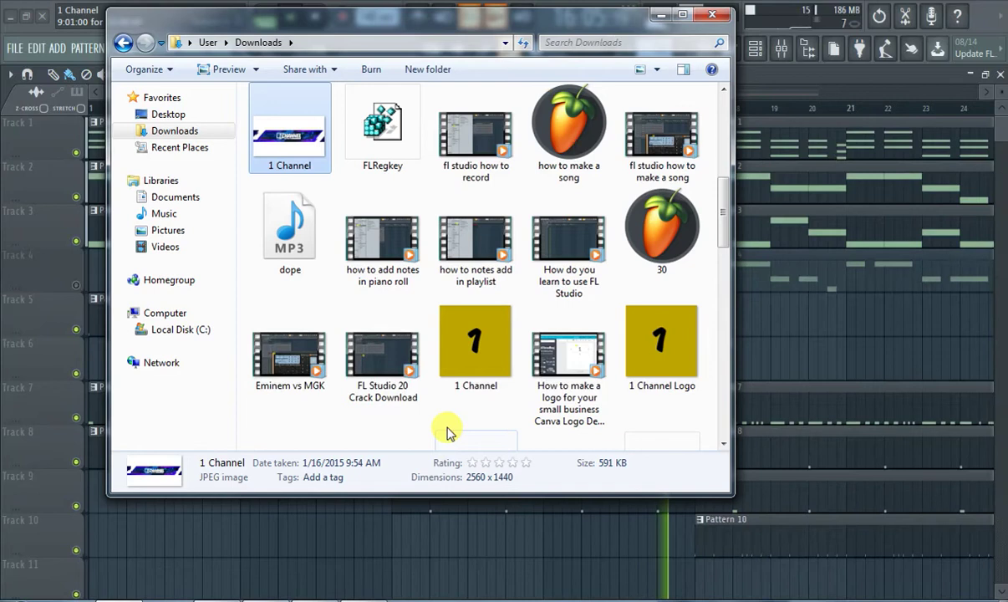
left_click(501, 376)
left_click_drag(807, 346, 692, 360)
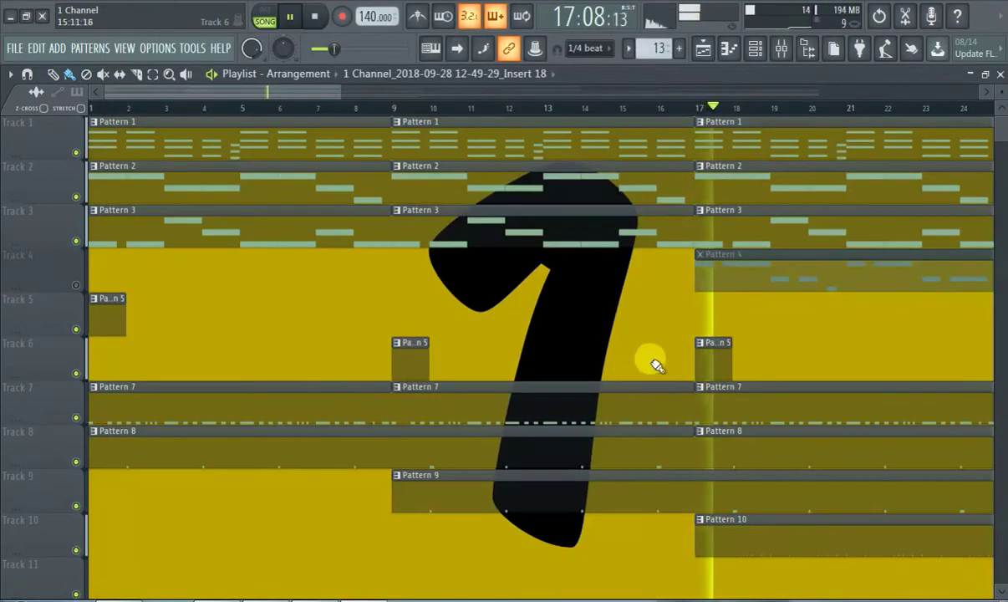
scroll(650, 355, "down", 5)
scroll(674, 374, "up", 5)
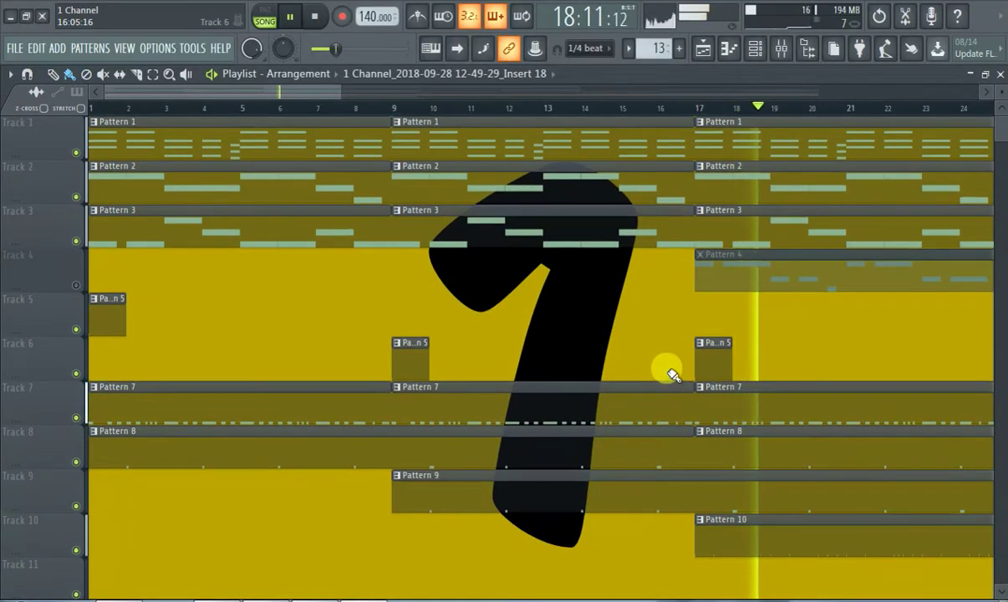